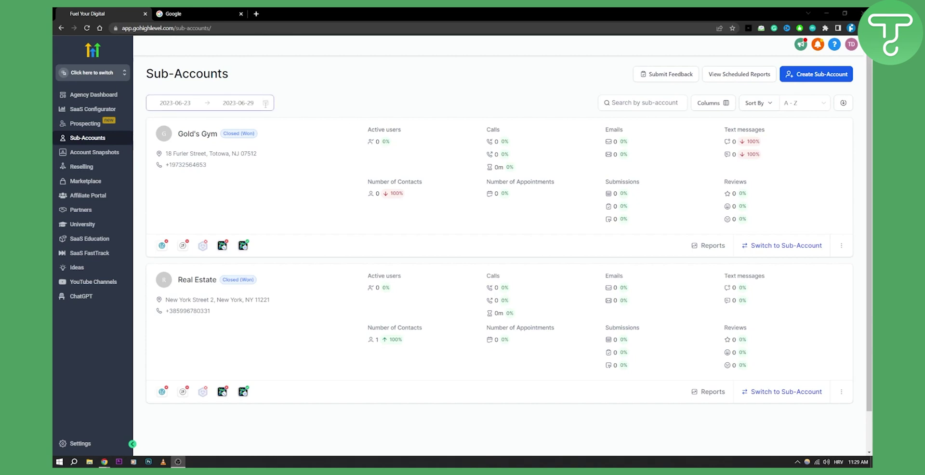
# Open Prospecting's Add a Prospect map search, then switch to the Google browser tab.
pyautogui.click(106, 73)
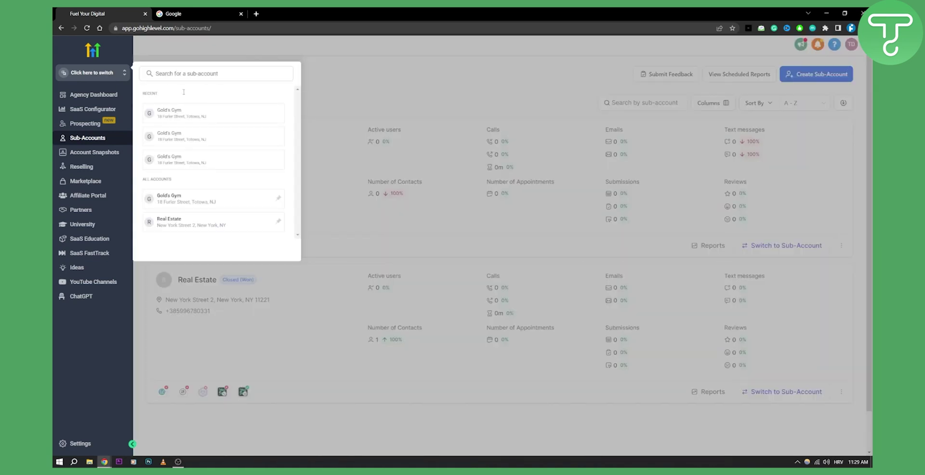
pyautogui.click(353, 82)
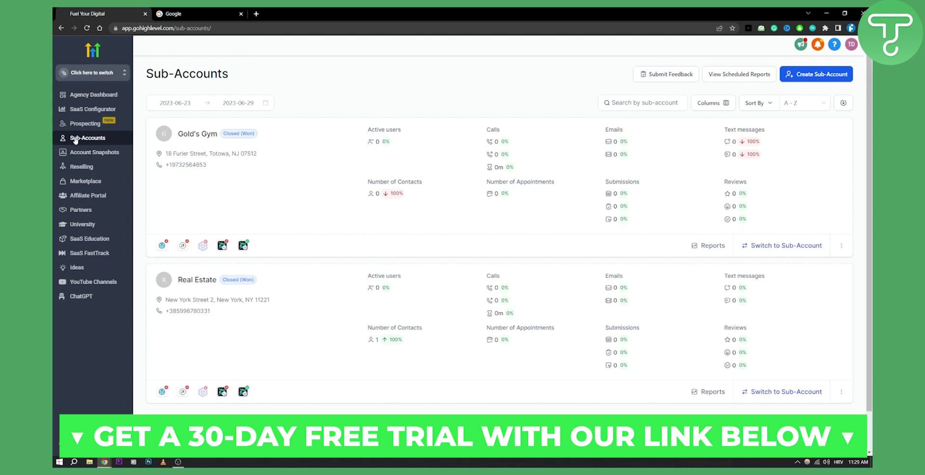
pyautogui.click(92, 129)
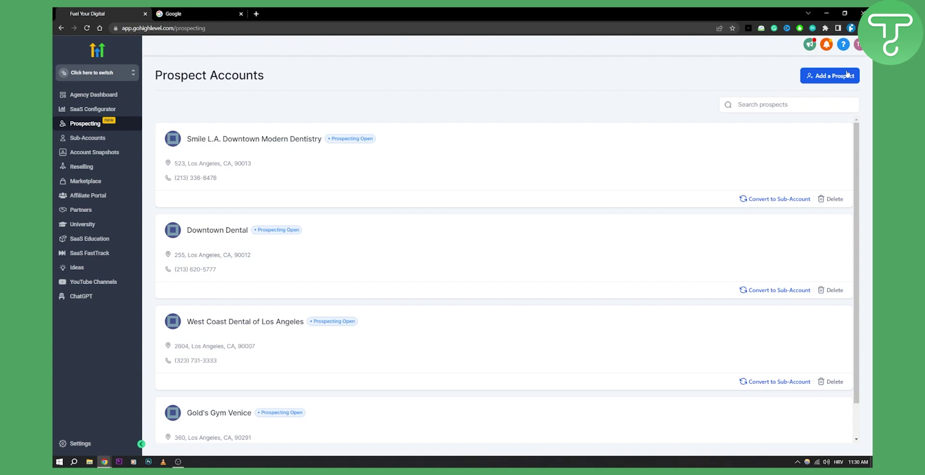
pyautogui.click(819, 78)
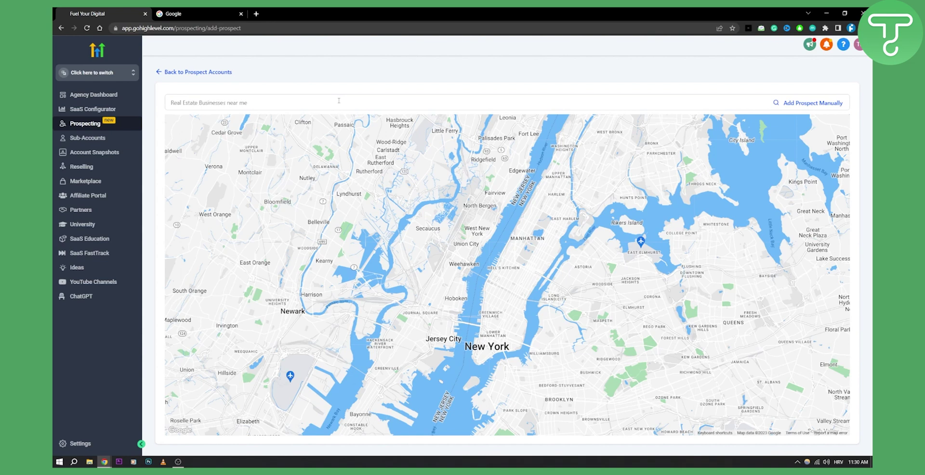
pyautogui.click(206, 10)
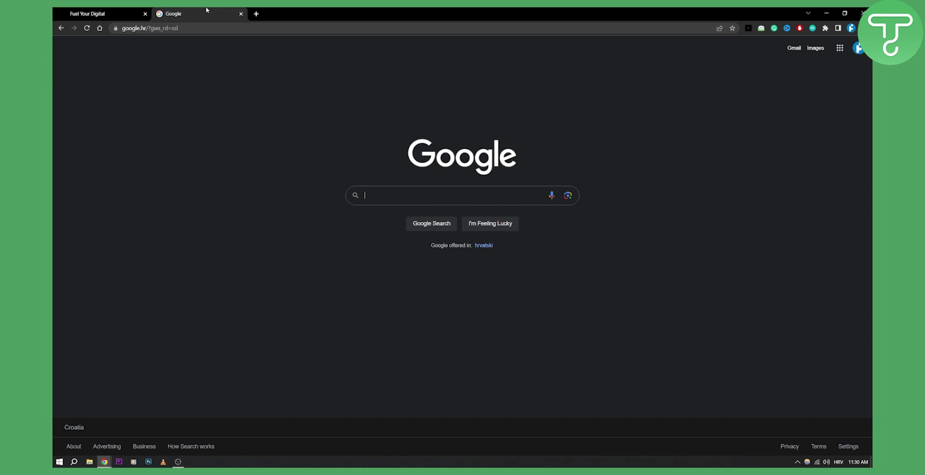
# Search Google for 'dentists chicago' and copy the 'Chicago Loop Dentistry' name into the prospect search.
pyautogui.write('dentists ')
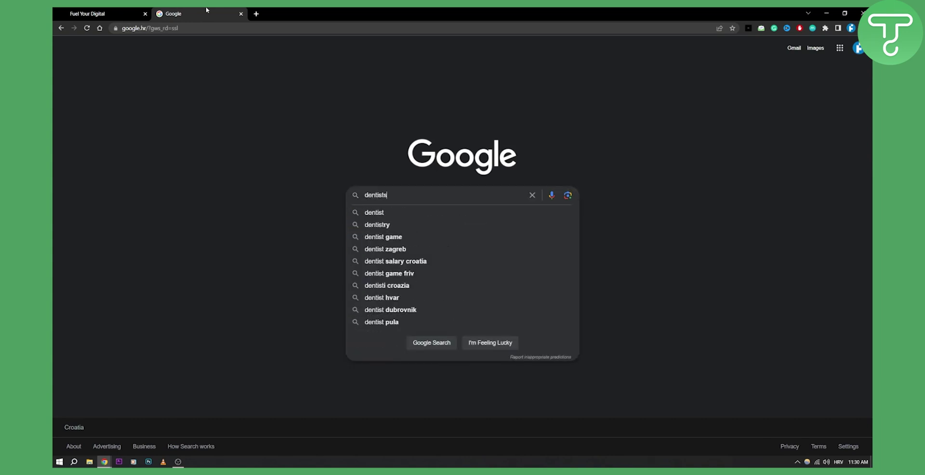
pyautogui.write('chicago')
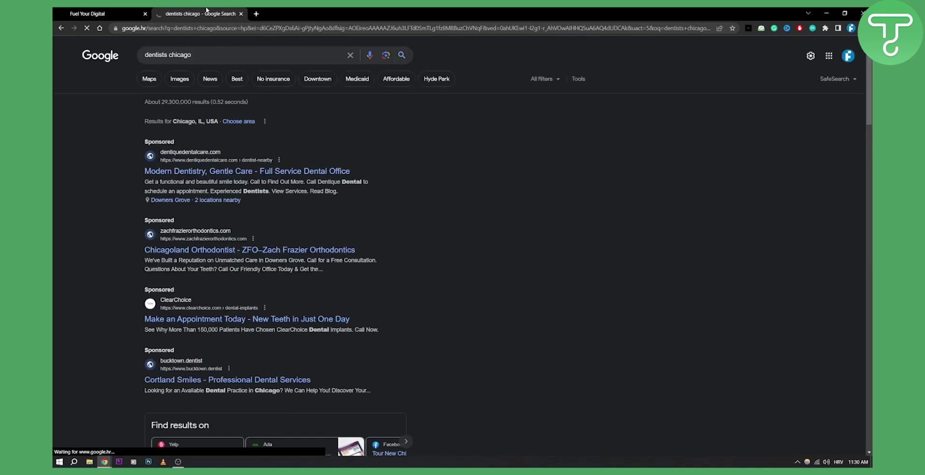
pyautogui.scroll(-10, 70, 173)
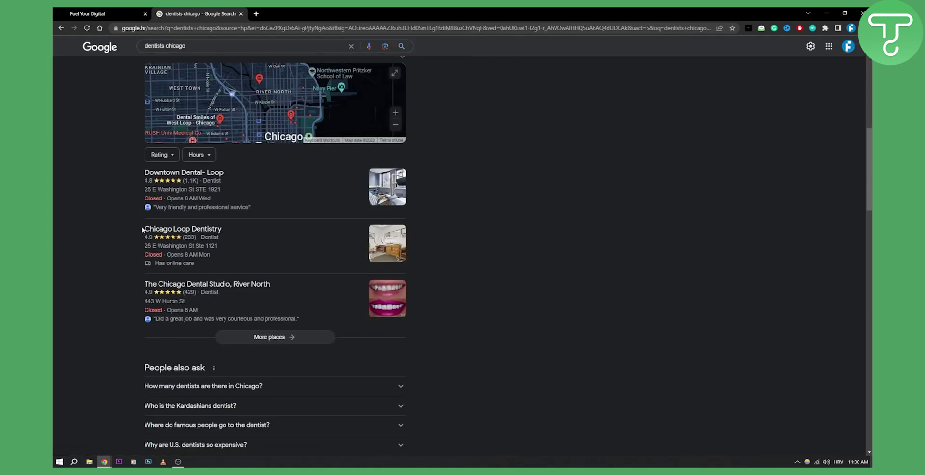
pyautogui.moveTo(143, 230); pyautogui.dragTo(222, 232)
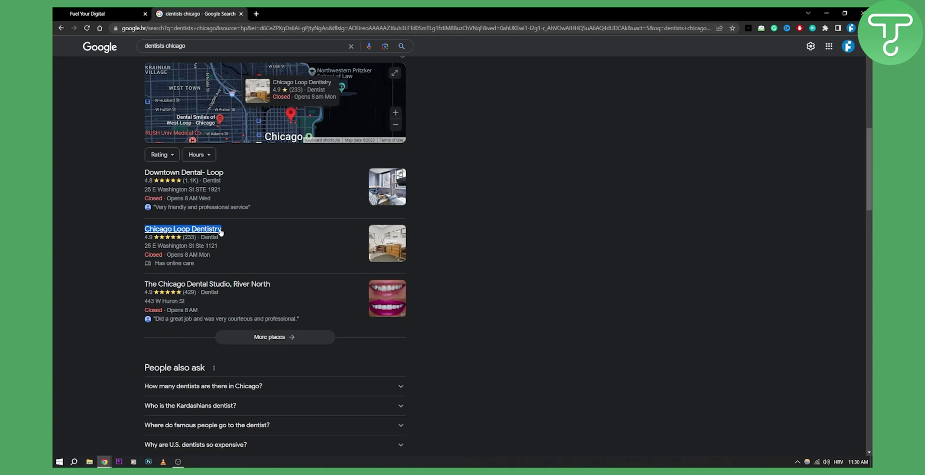
pyautogui.rightClick(216, 231)
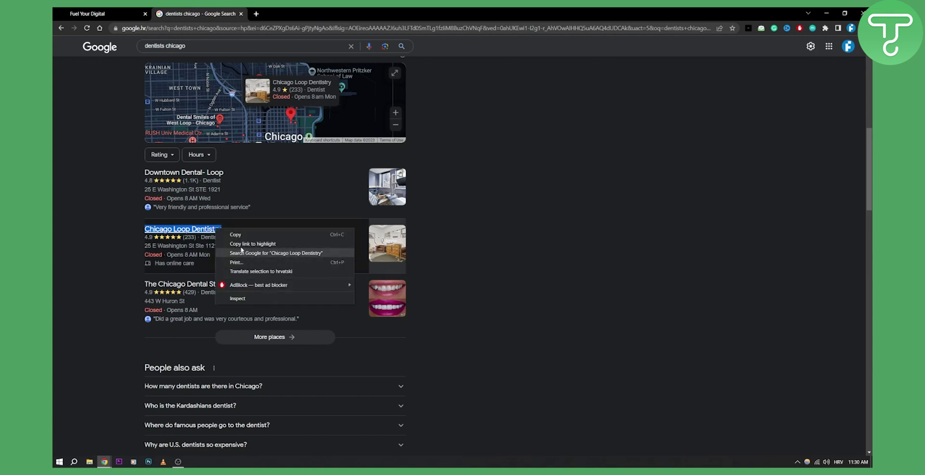
pyautogui.click(234, 233)
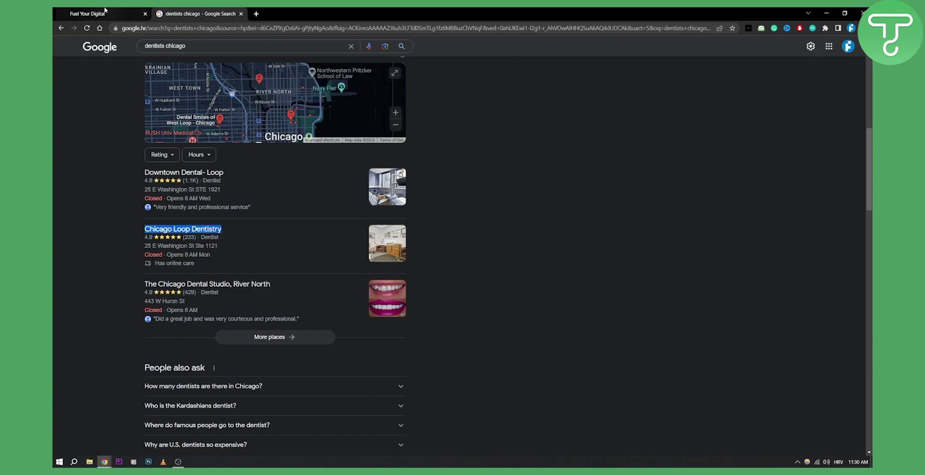
pyautogui.click(130, 14)
pyautogui.rightClick(210, 103)
# Paste 'Chicago Loop Dentistry' into the map search and pick its place suggestion, cross-checking Google.
pyautogui.click(242, 168)
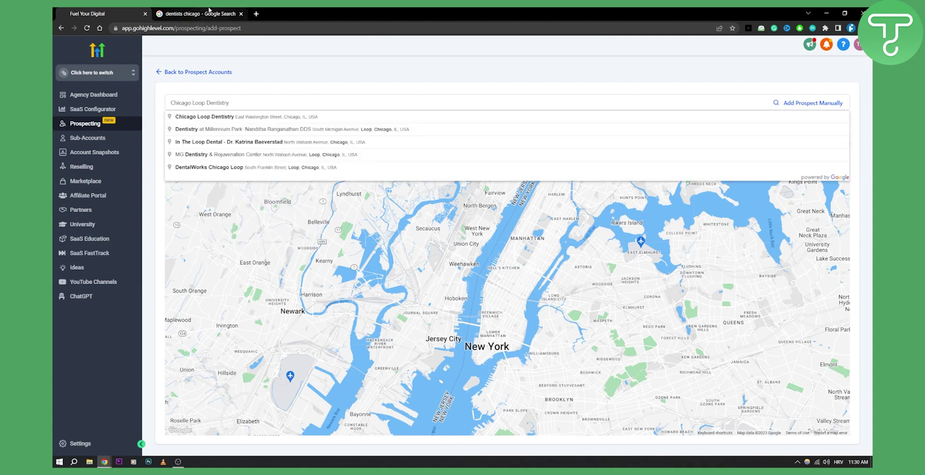
pyautogui.click(215, 11)
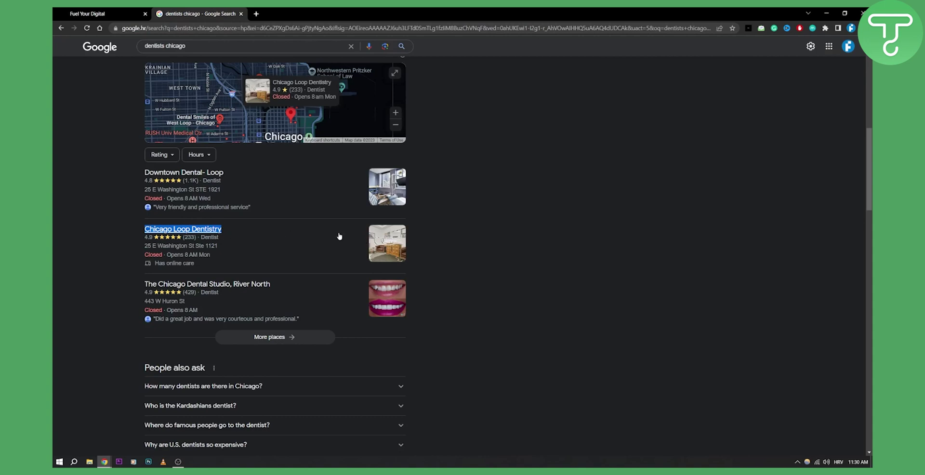
pyautogui.click(63, 10)
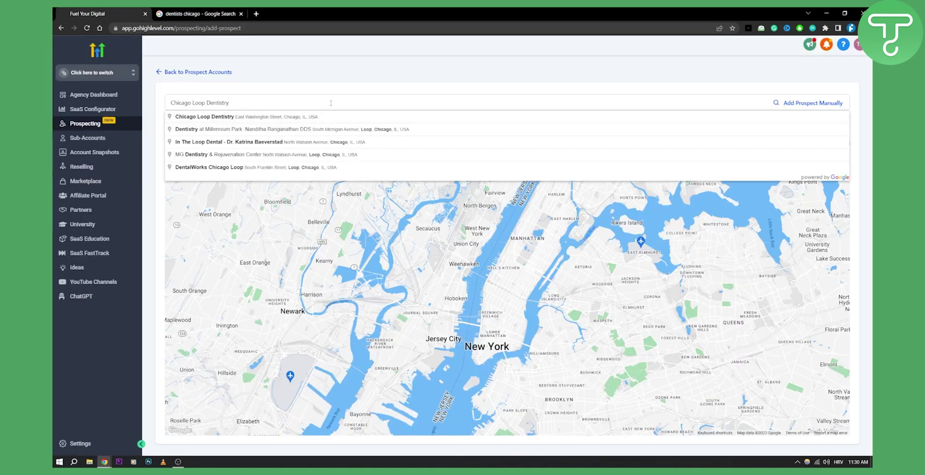
pyautogui.click(292, 117)
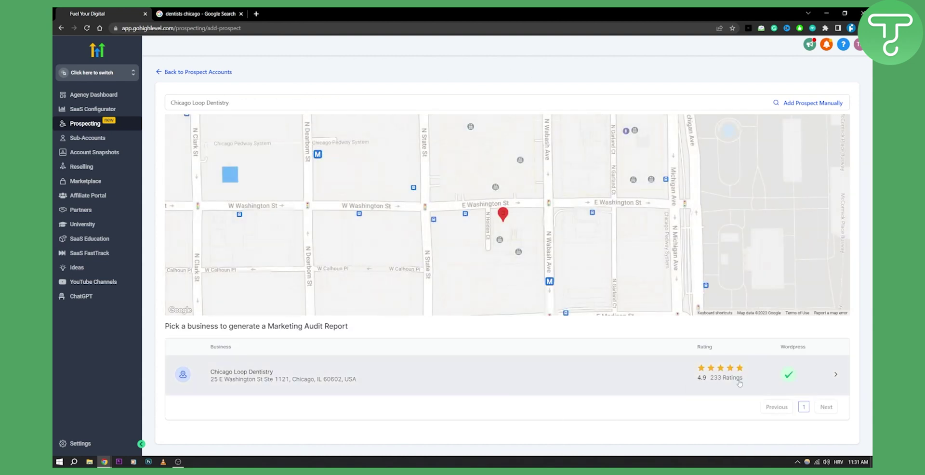
pyautogui.click(200, 13)
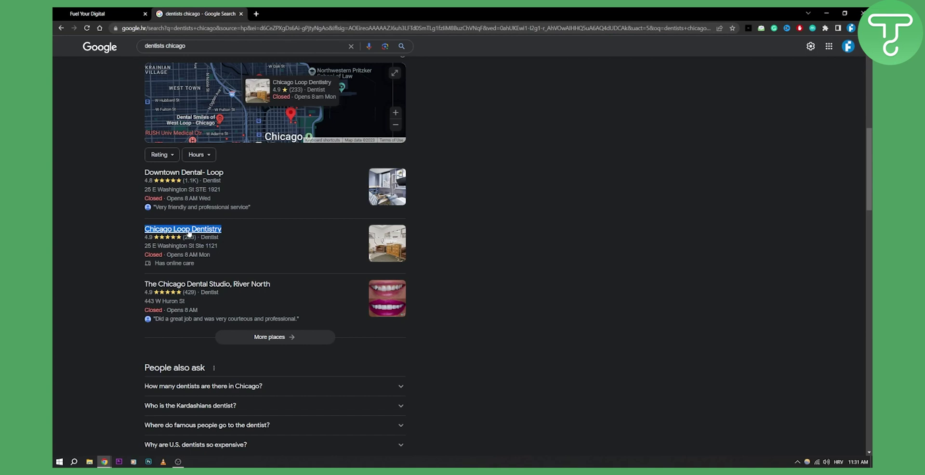
pyautogui.click(96, 14)
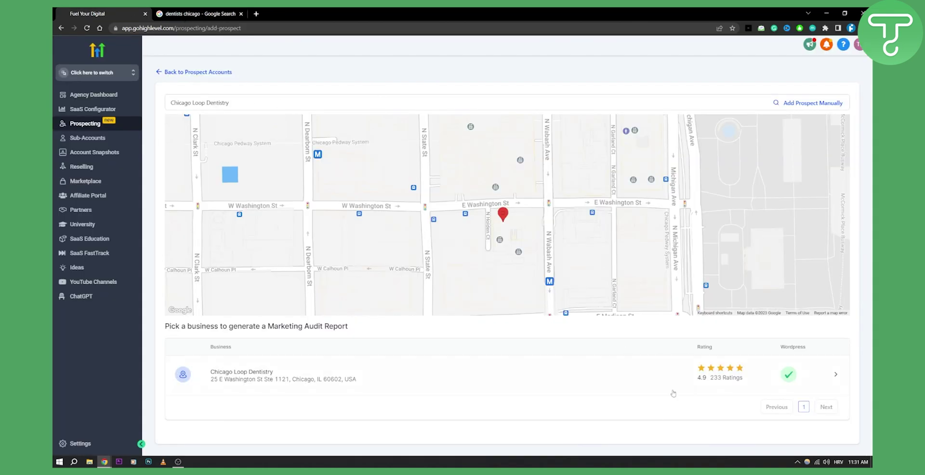
# Open the prefilled Chicago Loop Dentistry prospect form and save it to generate the audit report.
pyautogui.click(744, 378)
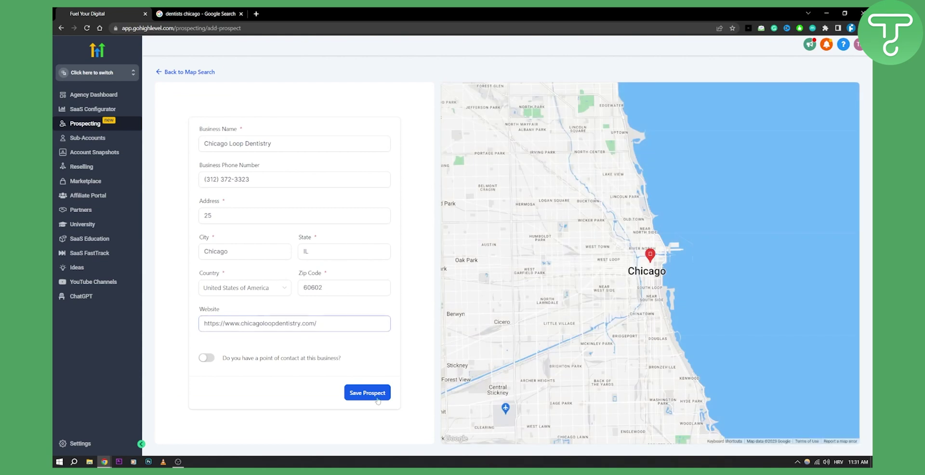
pyautogui.click(371, 395)
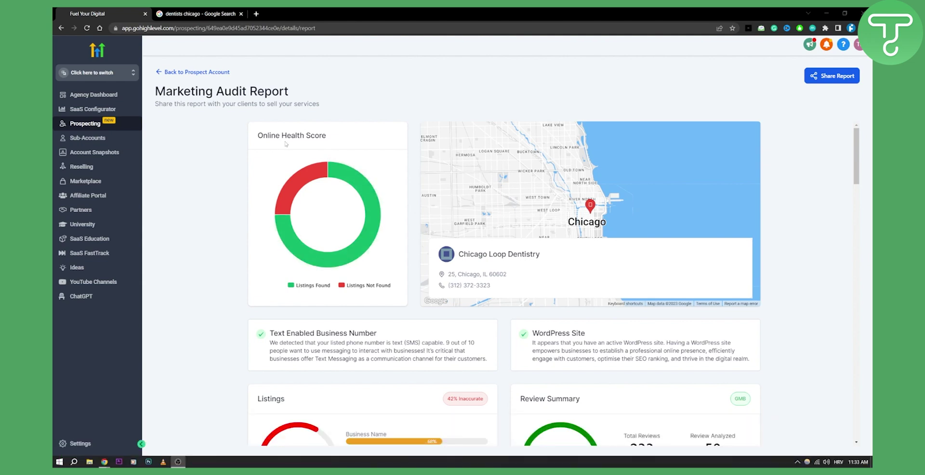
# Scroll down through the Chicago Loop Dentistry Marketing Audit Report sections.
pyautogui.scroll(-1, 227, 189)
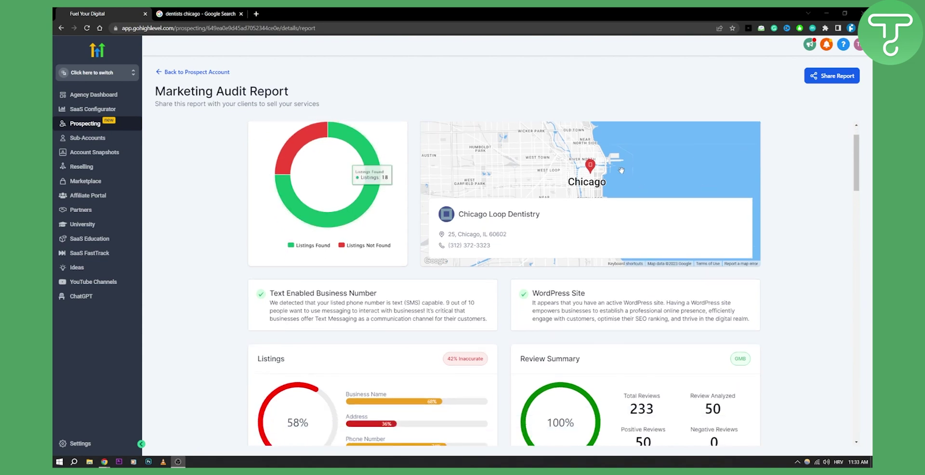
pyautogui.scroll(-1, 195, 302)
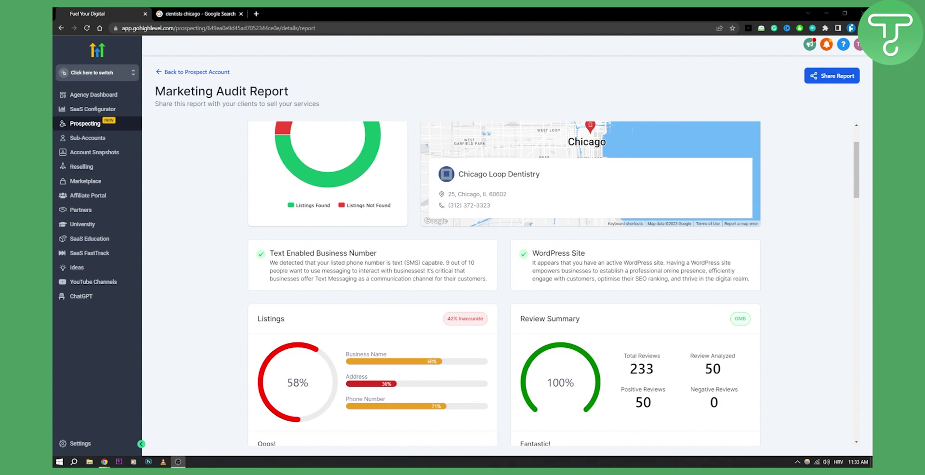
pyautogui.scroll(-3, 467, 259)
pyautogui.scroll(-10, 390, 244)
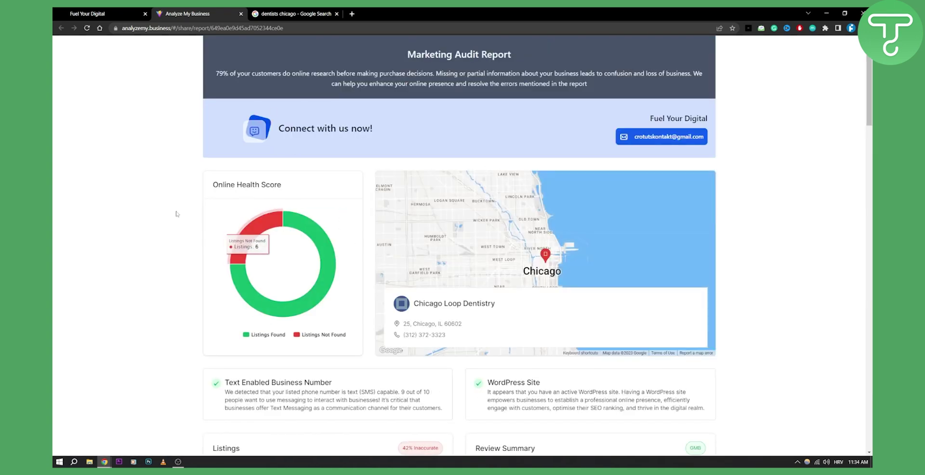
pyautogui.scroll(-3, 149, 200)
pyautogui.scroll(-5, 155, 196)
pyautogui.scroll(7, 157, 195)
pyautogui.scroll(2, 162, 193)
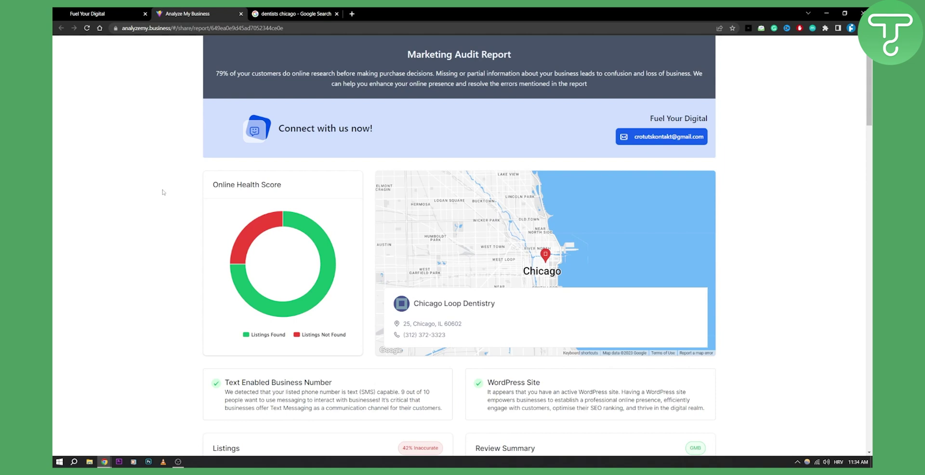
pyautogui.scroll(-3, 169, 189)
pyautogui.scroll(-1, 192, 164)
pyautogui.scroll(-8, 194, 164)
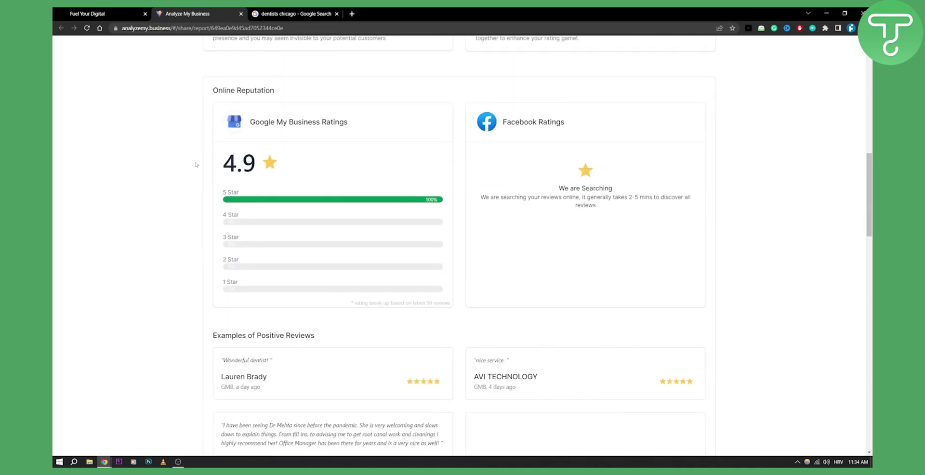
pyautogui.scroll(-2, 196, 165)
pyautogui.scroll(-5, 193, 163)
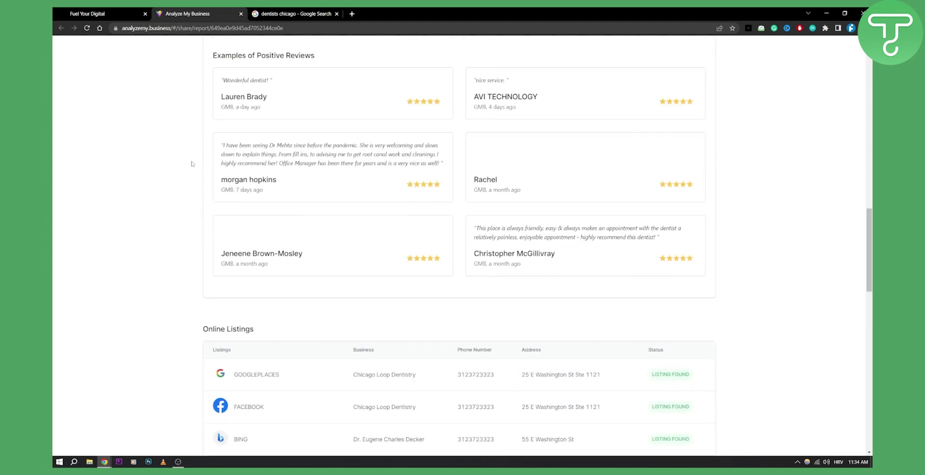
pyautogui.scroll(6, 229, 165)
pyautogui.scroll(2, 229, 164)
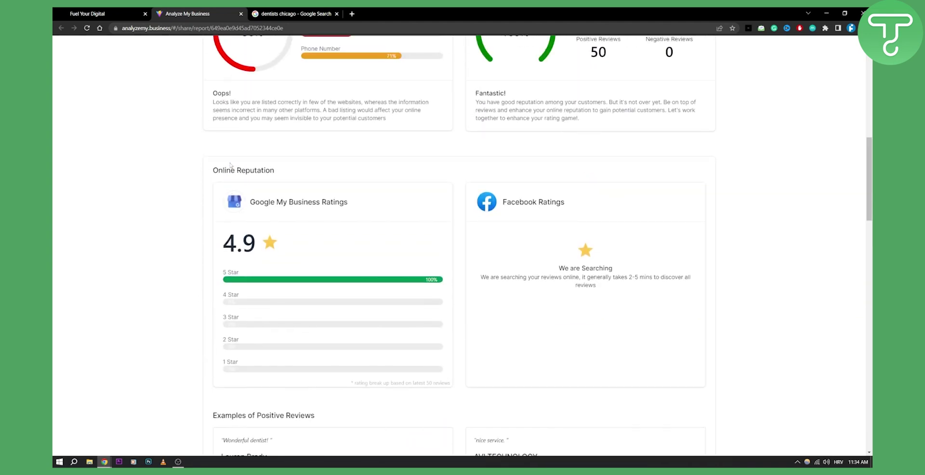
pyautogui.scroll(7, 230, 166)
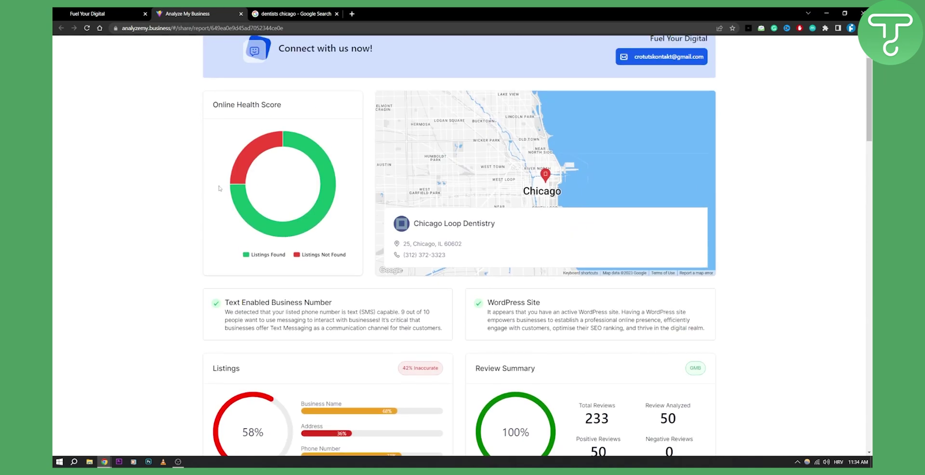
pyautogui.scroll(2, 220, 204)
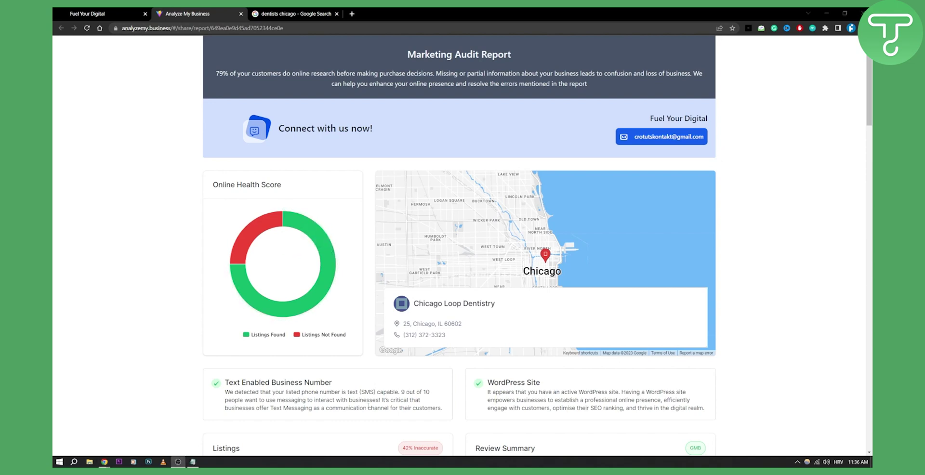
# Bring up the Notepad cold-email draft and move it aside to compare with the shared report.
pyautogui.click(192, 462)
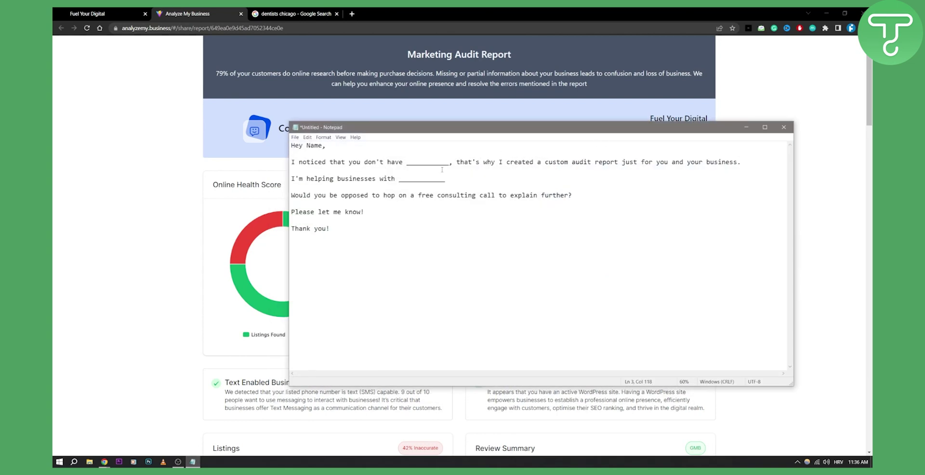
pyautogui.moveTo(371, 127); pyautogui.dragTo(420, 160)
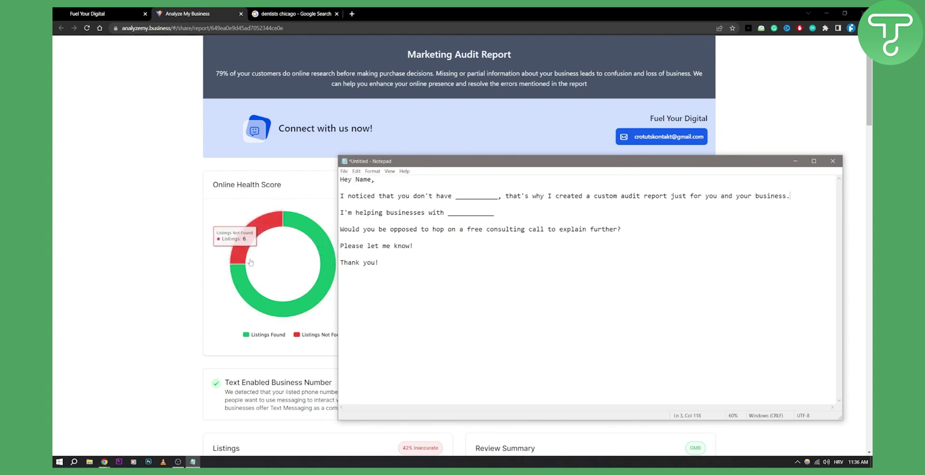
pyautogui.scroll(-3, 198, 221)
pyautogui.click(204, 249)
pyautogui.scroll(-4, 207, 289)
pyautogui.scroll(4, 210, 315)
pyautogui.hotkey('alt', 'Tab')
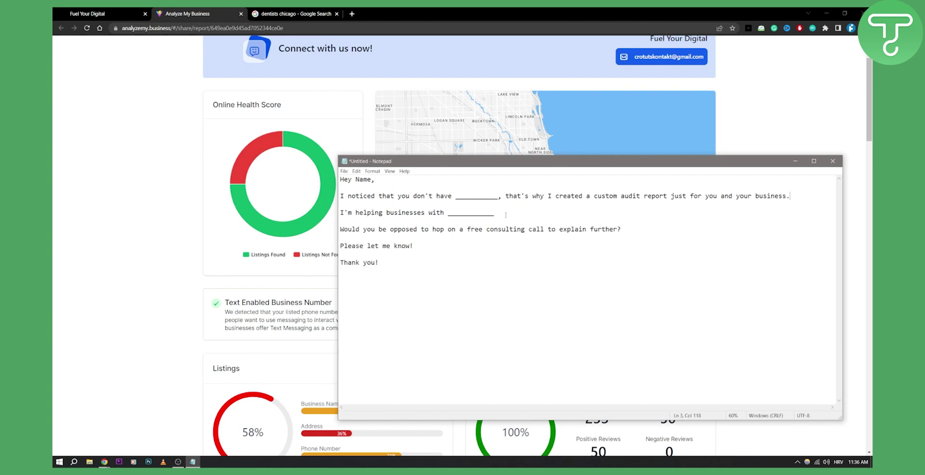
# Select the whole email template, then minimize Notepad and return to the GoHighLevel report.
pyautogui.tripleClick(509, 211)
pyautogui.click(371, 213)
pyautogui.moveTo(417, 257); pyautogui.dragTo(340, 180)
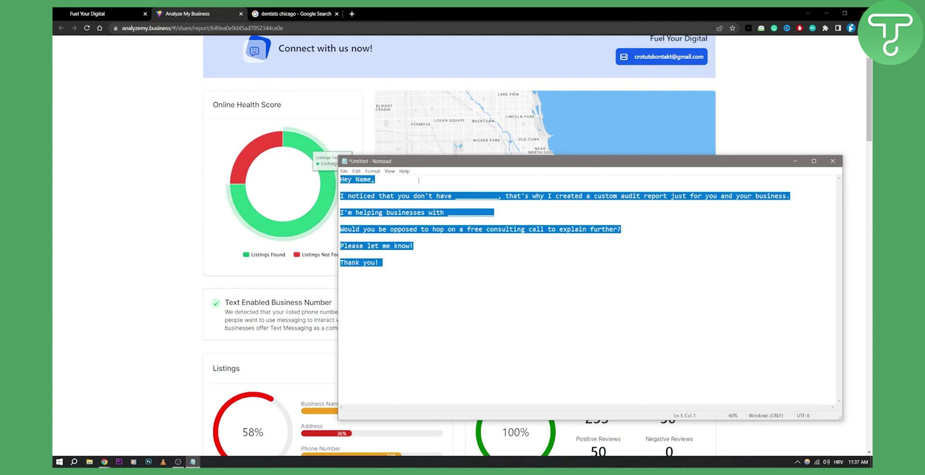
pyautogui.click(795, 161)
pyautogui.scroll(2, 285, 250)
pyautogui.click(106, 13)
# Close the Prospect Link pop-up and scroll back to the top of the report.
pyautogui.click(599, 233)
pyautogui.scroll(12, 785, 260)
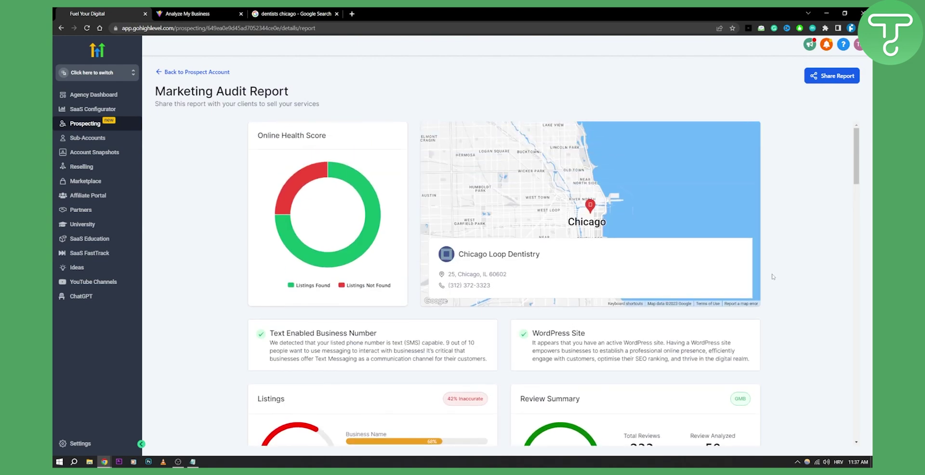